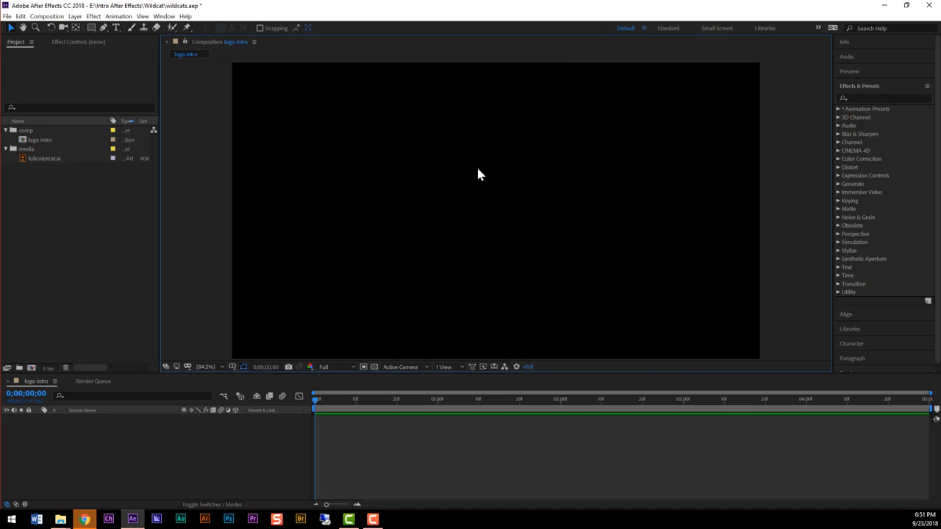
- Turn on the transparency grid in the logo intro composition view
left_click(374, 367)
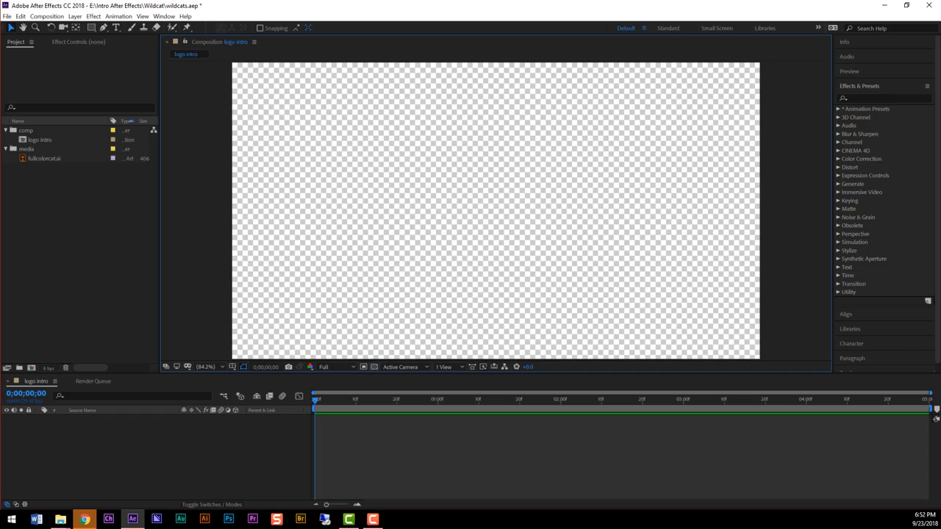
left_click(374, 367)
left_click(374, 367)
- Create a white, composition-sized solid layer named "white bg"
left_click(77, 17)
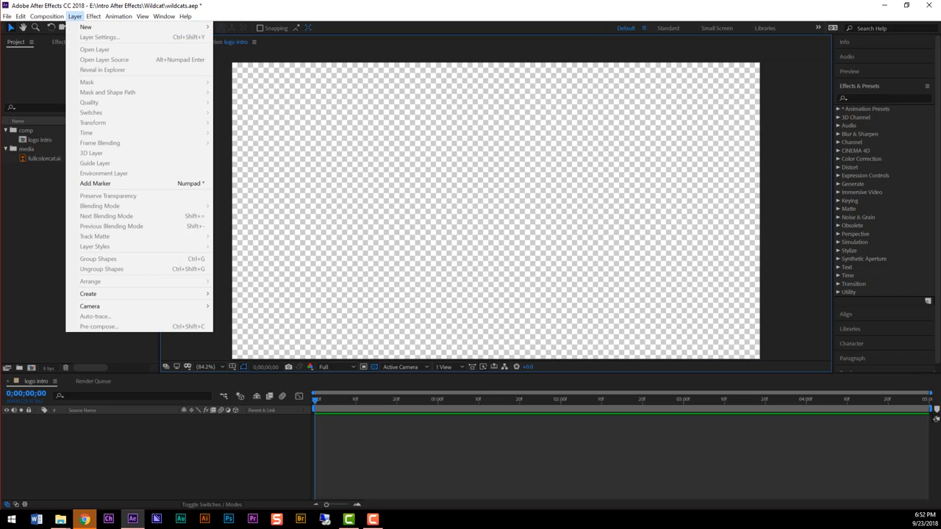
mouse_move(110, 27)
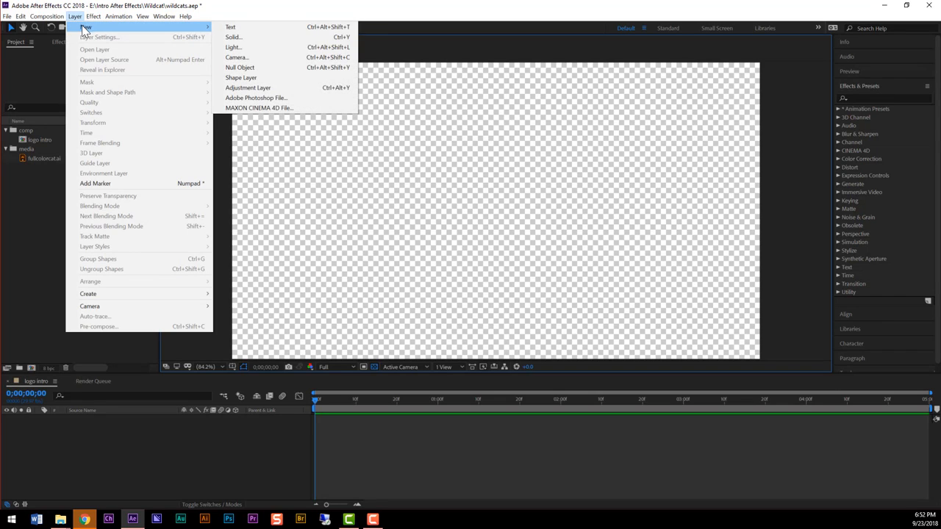
left_click(343, 36)
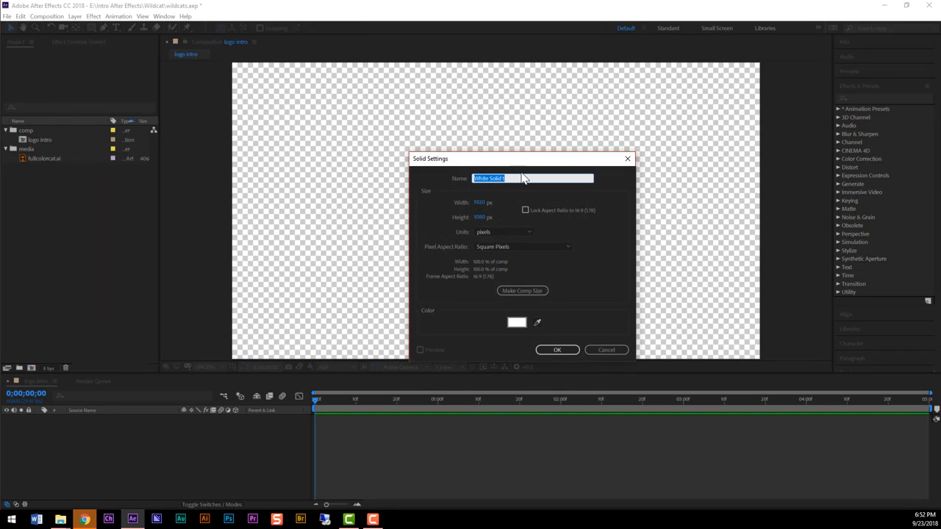
type("white bg")
left_click(516, 324)
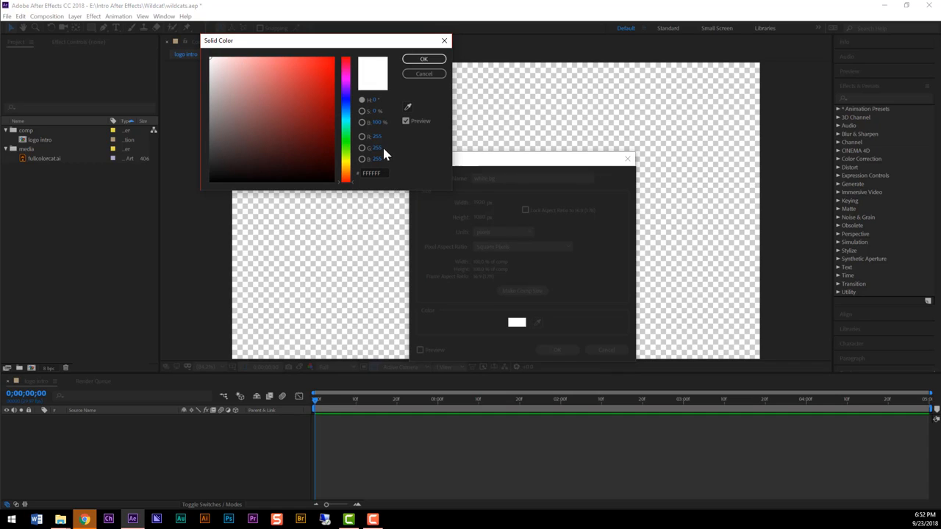
left_click(422, 61)
left_click(556, 350)
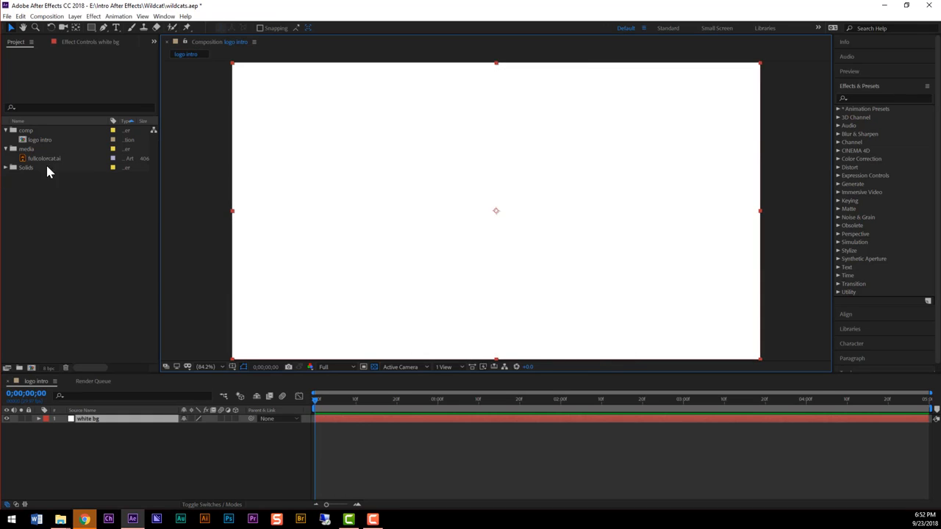
- Expand the Solids folder in the project to show its contents
left_click(5, 169)
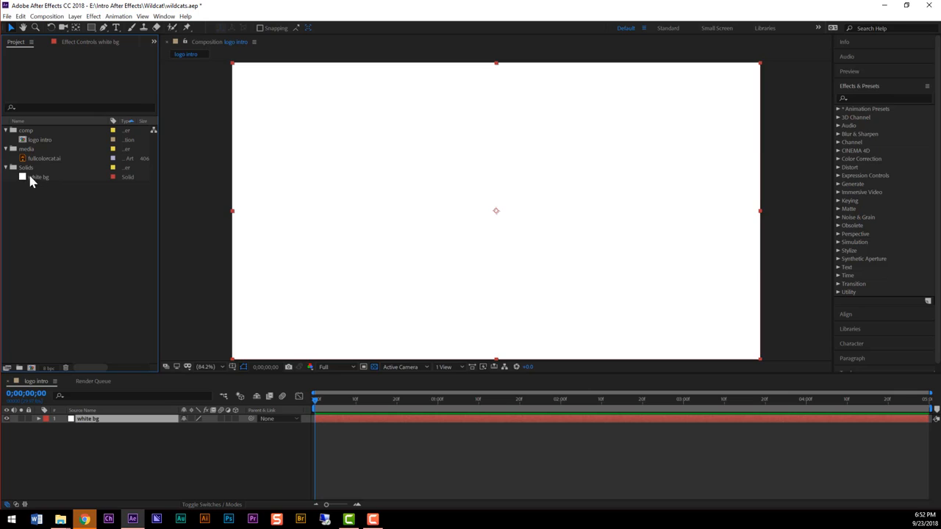
left_click(6, 169)
left_click(6, 168)
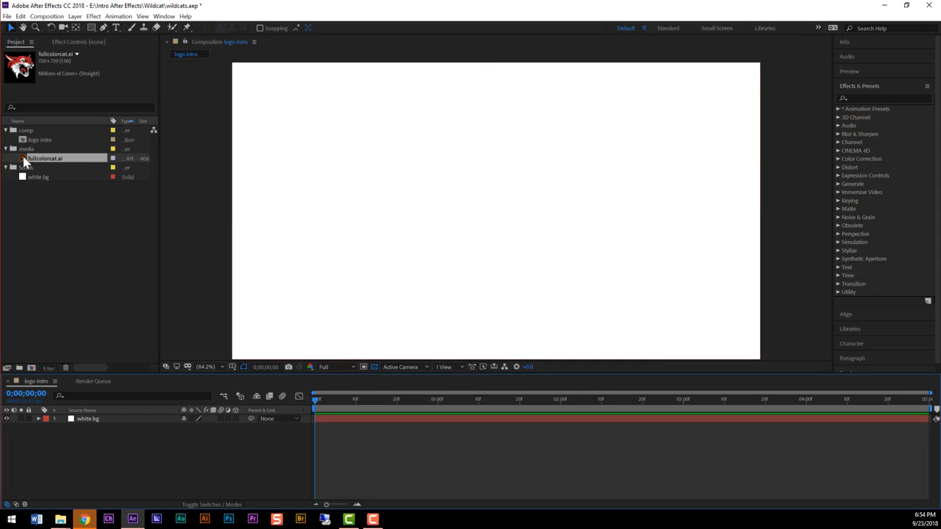
- Add fullcolorcat.ai to the logo intro timeline and place its layer above white bg
left_click_drag(24, 162, 100, 438)
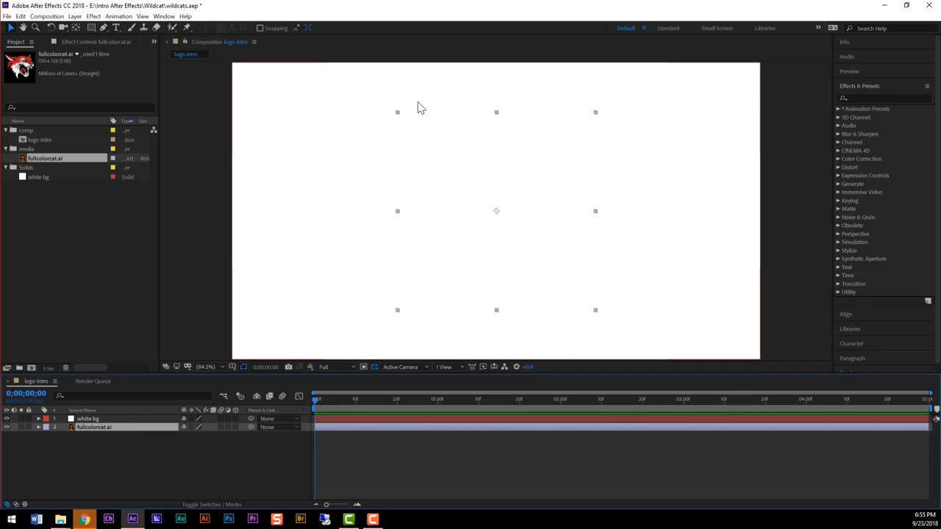
left_click(122, 443)
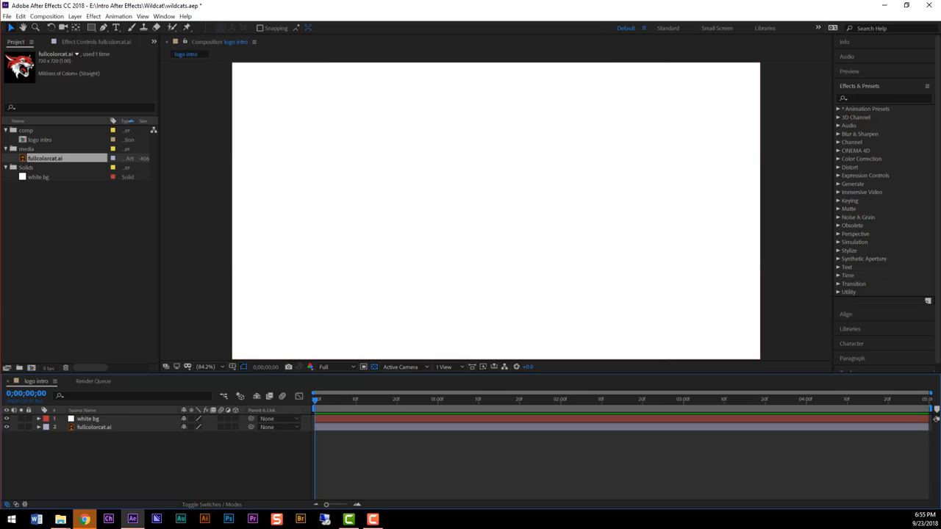
left_click(88, 429)
left_click_drag(85, 429, 87, 416)
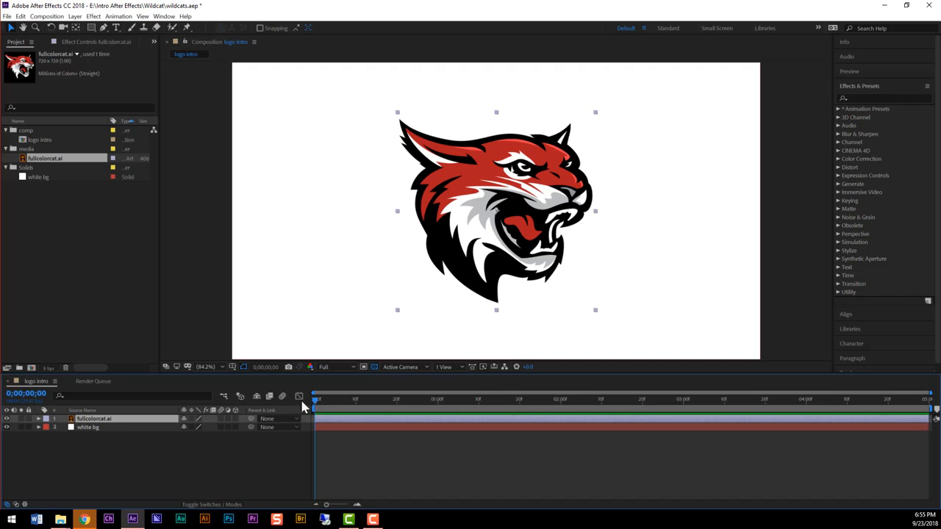
- Scrub through the logo intro timeline to view the composition at different times
left_click_drag(316, 400, 336, 402)
left_click(372, 400)
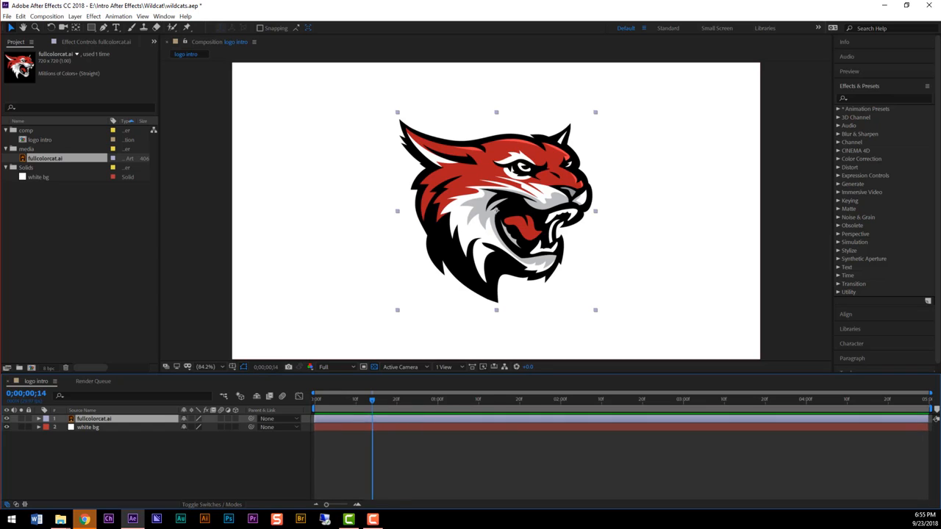
left_click(517, 401)
left_click(626, 401)
left_click(347, 402)
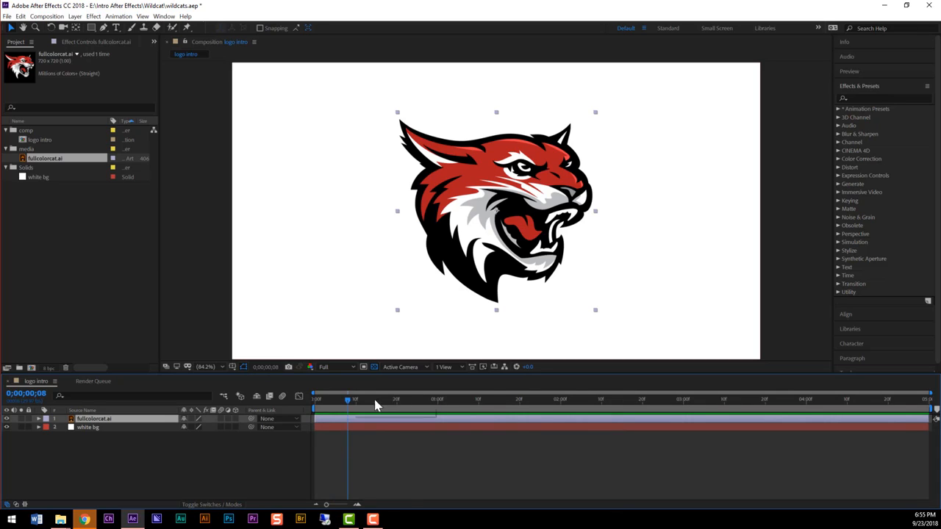
left_click_drag(374, 405, 326, 409)
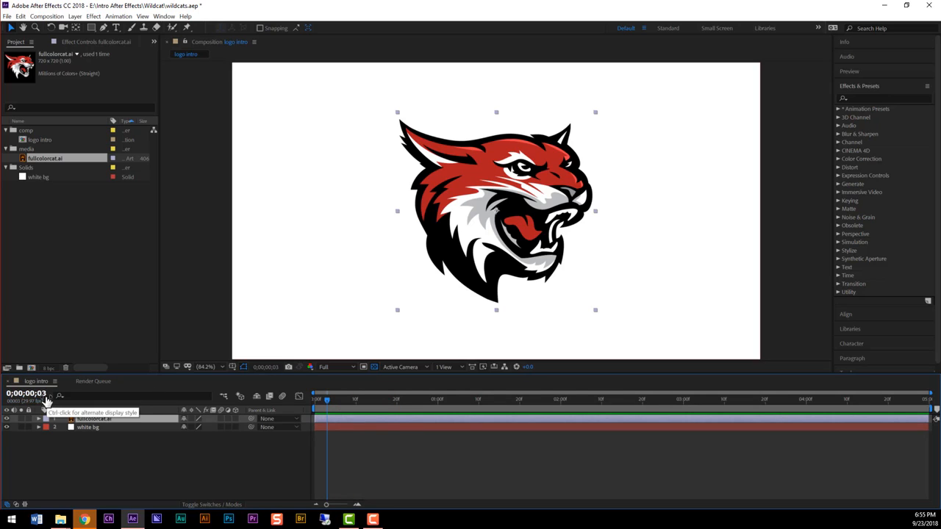
- Go to 0;00;00;15 and enable Scale keyframing on the fullcolorcat.ai layer to set a keyframe there
left_click(33, 394)
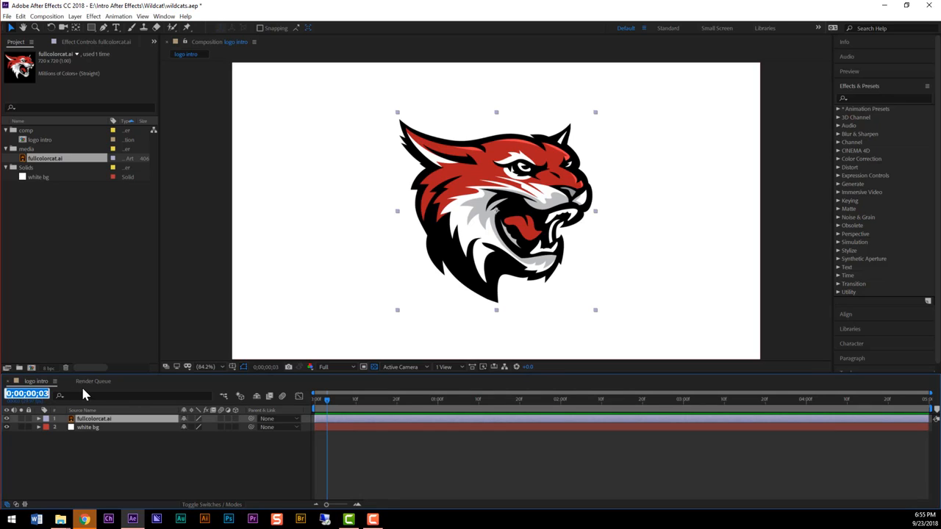
type("15")
key("Return")
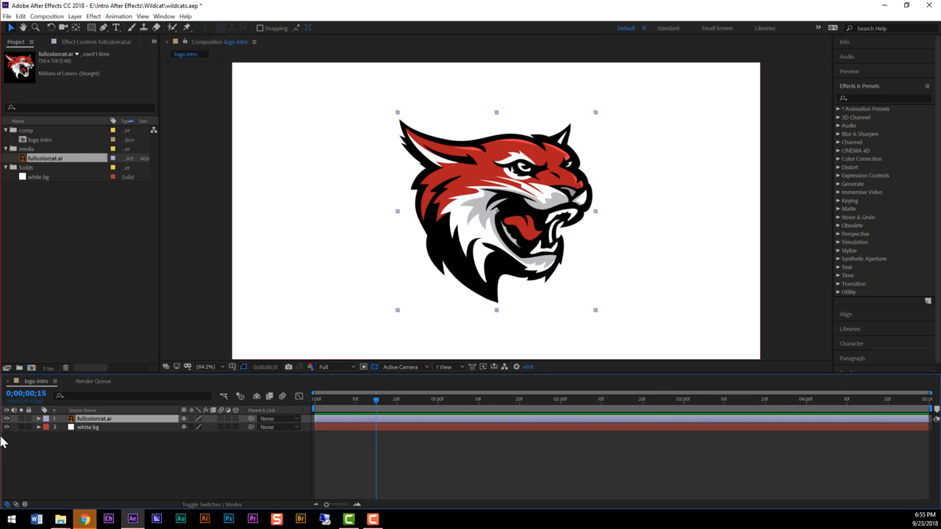
left_click(38, 419)
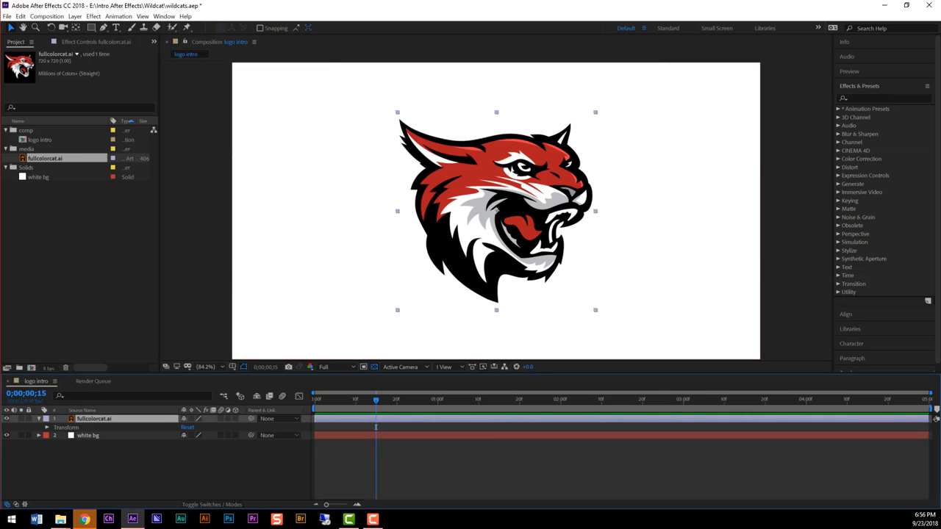
left_click(47, 427)
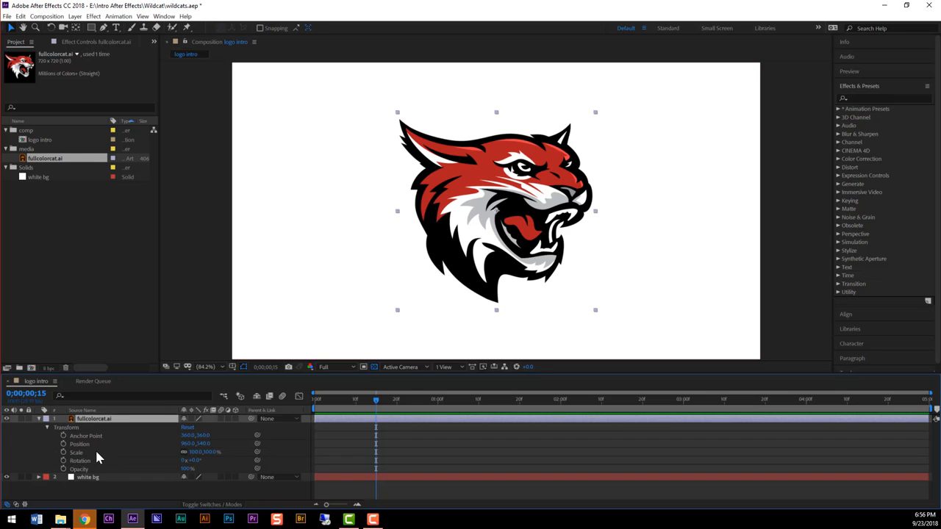
key("s")
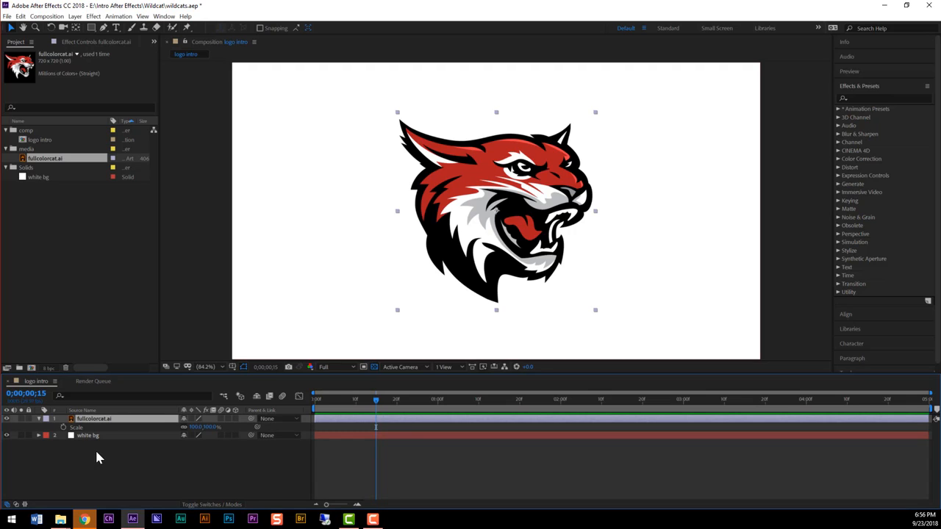
left_click(63, 427)
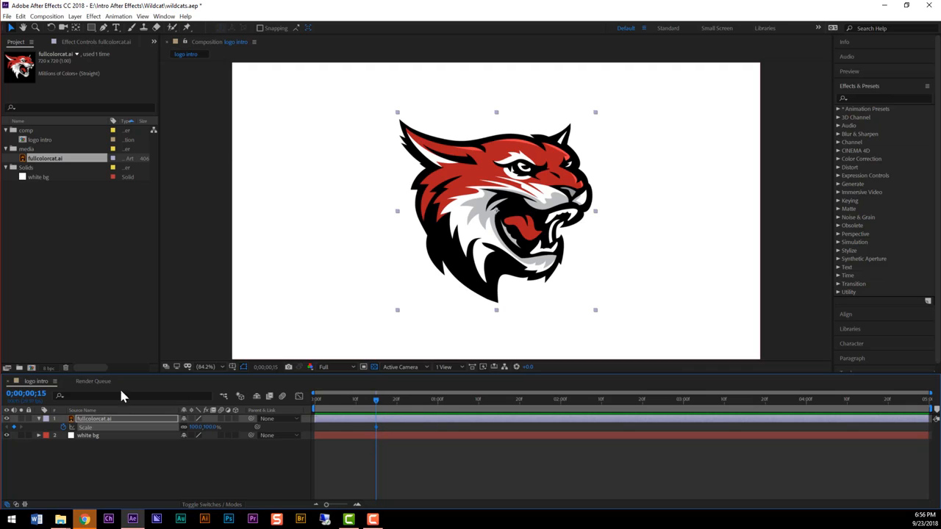
- Go to 0;00;00;10 and set the fullcolorcat.ai layer's Scale to 0% to add a starting keyframe
left_click(31, 392)
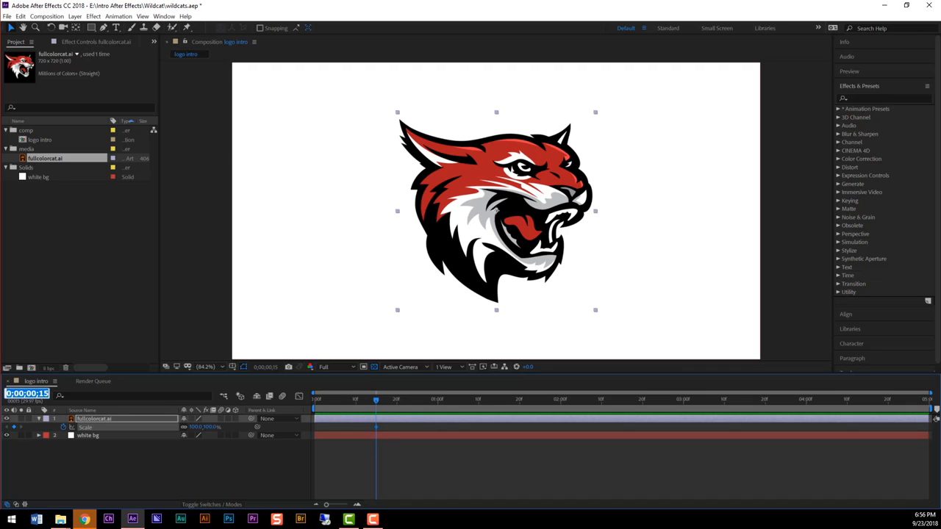
type("10")
key("Return")
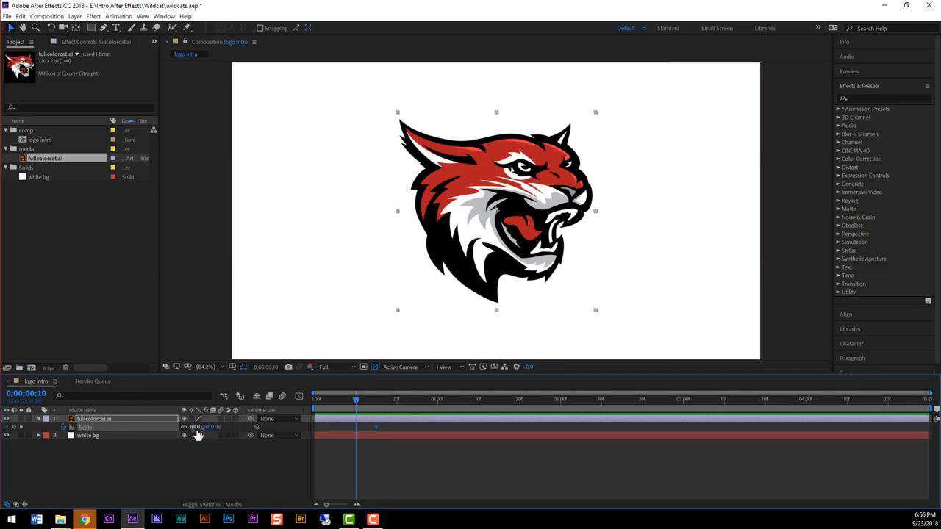
mouse_move(207, 427)
left_mouse_down()
mouse_move(237, 426)
mouse_move(193, 427)
mouse_move(237, 432)
mouse_move(192, 435)
left_mouse_up()
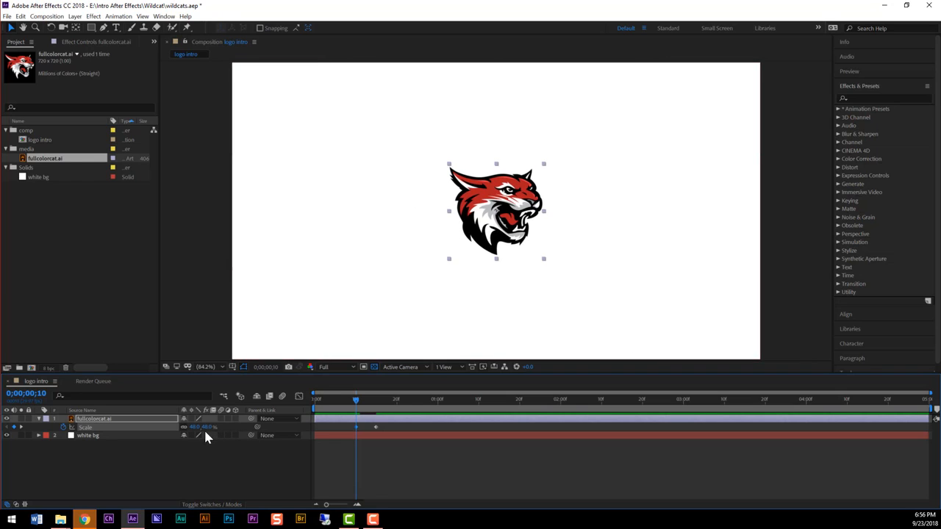
left_click(208, 427)
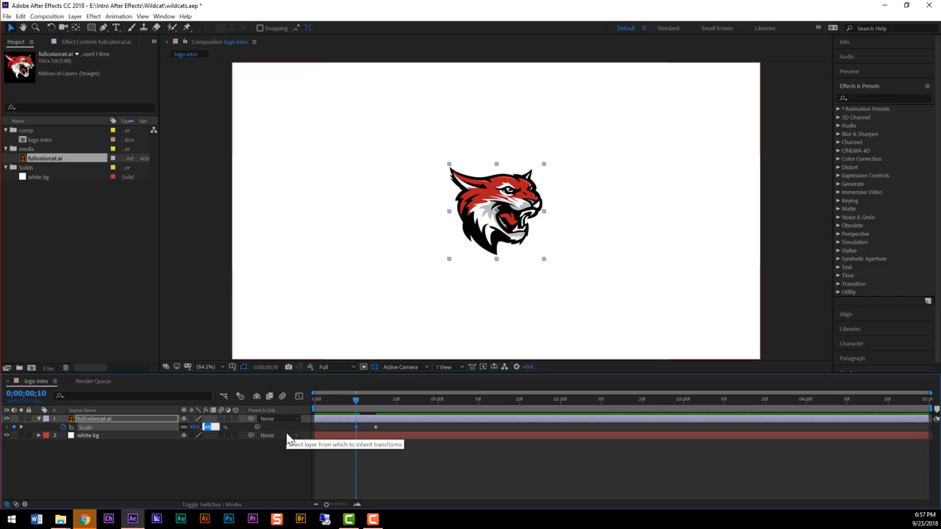
type("60")
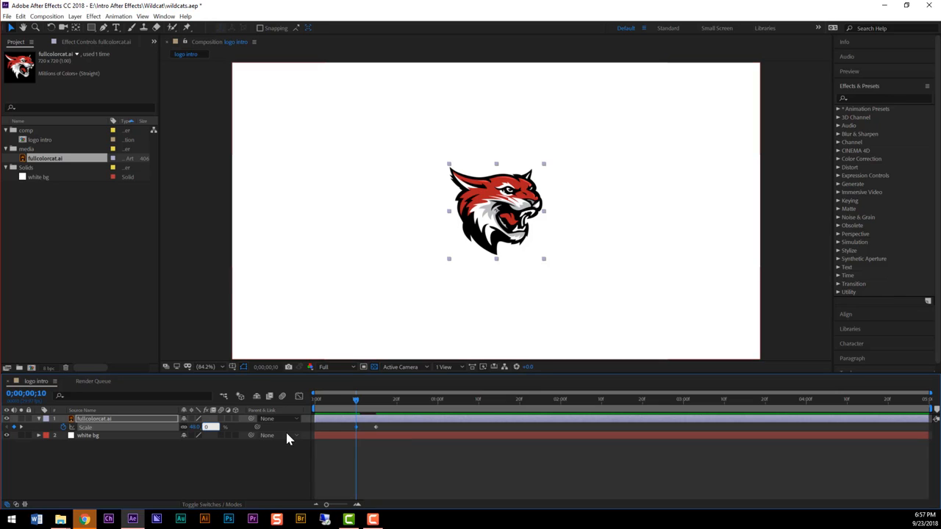
key("Return")
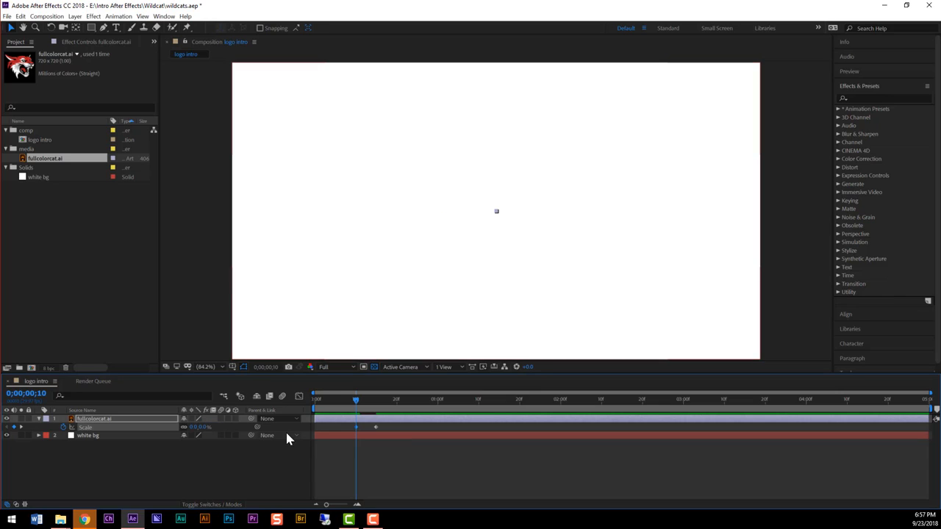
- Play the logo scale animation from the start of the composition twice to check it
left_click_drag(354, 402, 303, 409)
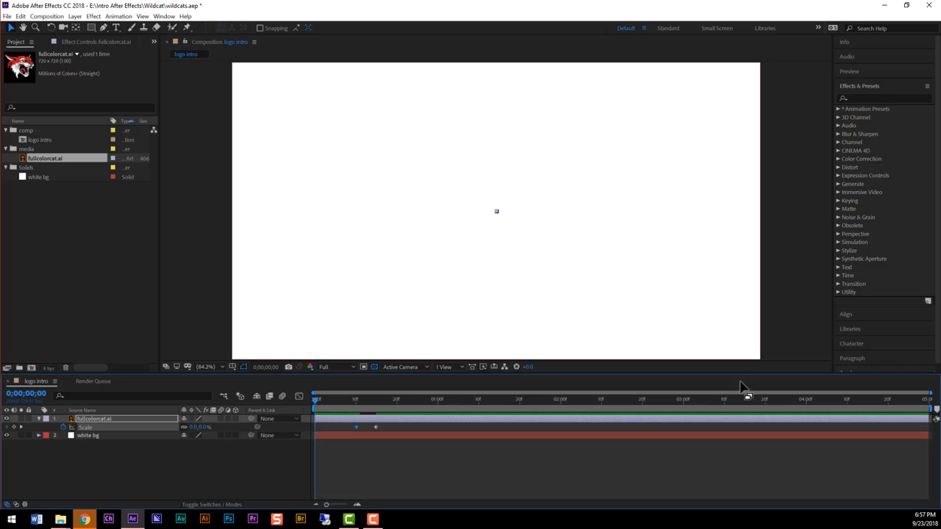
key("space")
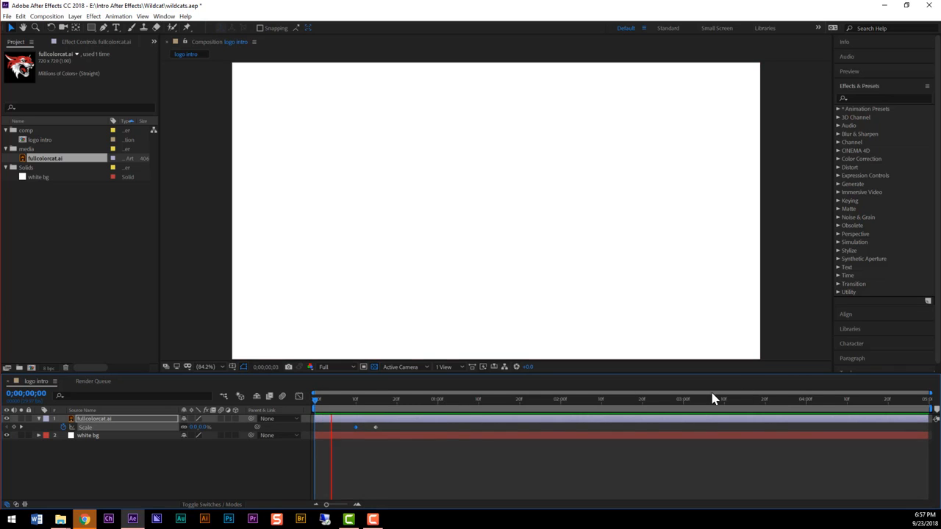
key("space")
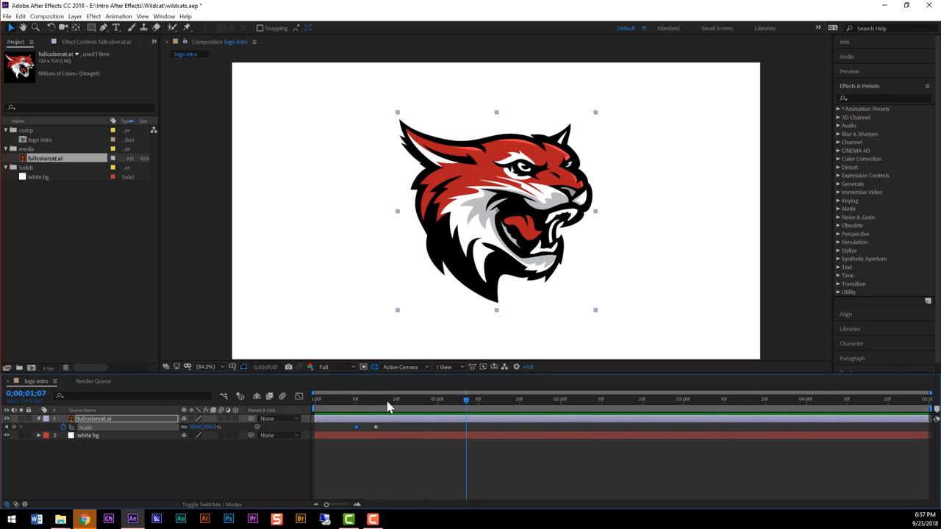
left_click_drag(353, 399, 316, 399)
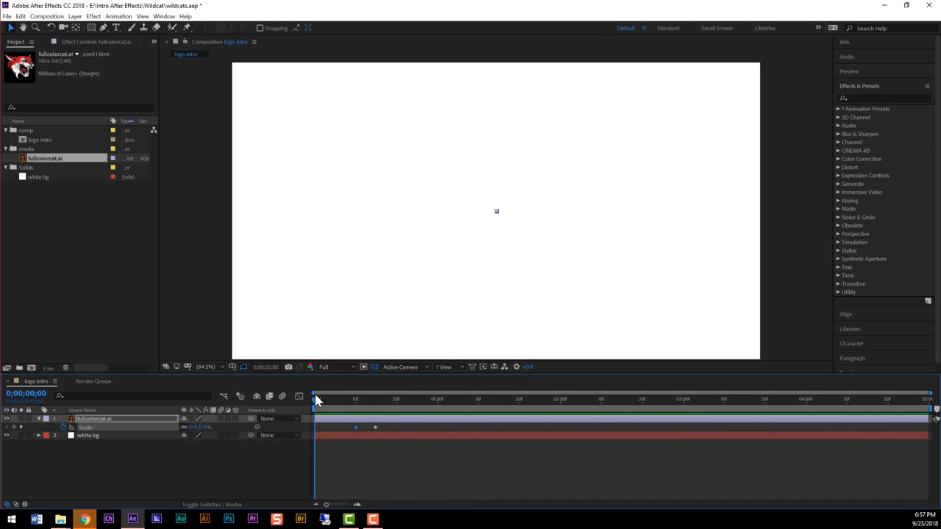
key("space")
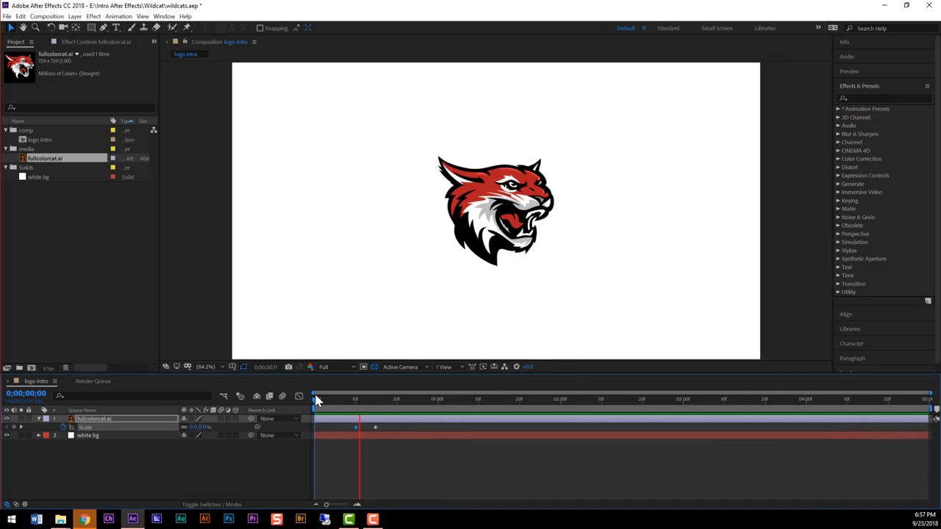
key("space")
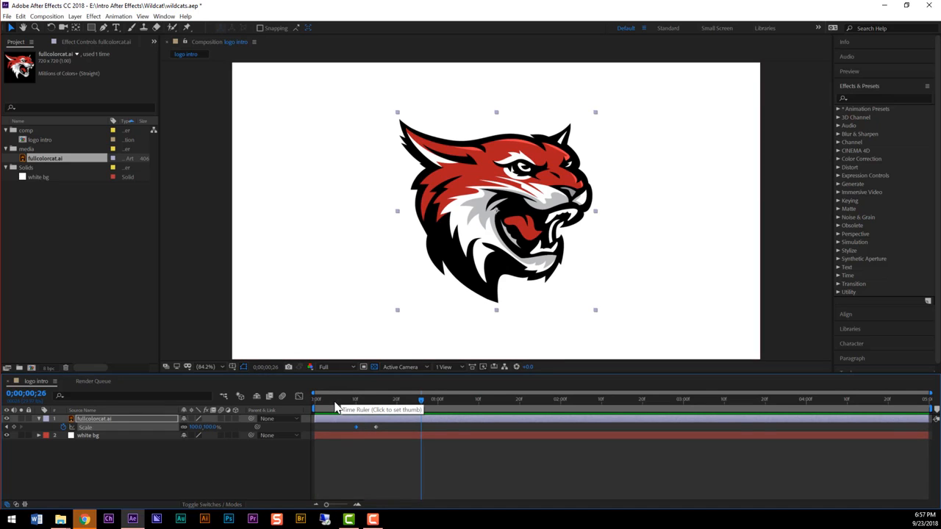
- Apply Easy Ease to both Scale keyframes of the fullcolorcat.ai layer
mouse_move(335, 409)
left_mouse_down()
mouse_move(326, 409)
mouse_move(382, 407)
mouse_move(339, 408)
mouse_move(371, 412)
mouse_move(374, 428)
mouse_move(337, 426)
left_mouse_up()
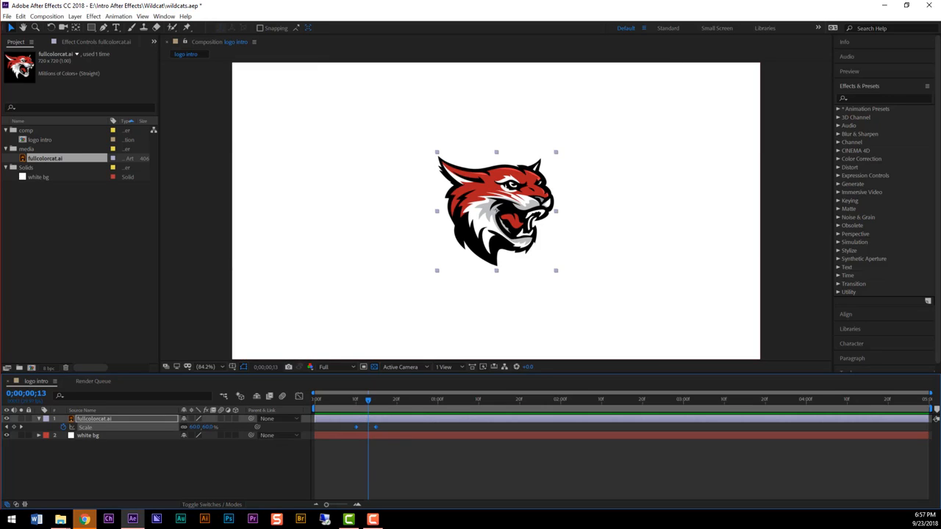
right_click(356, 432)
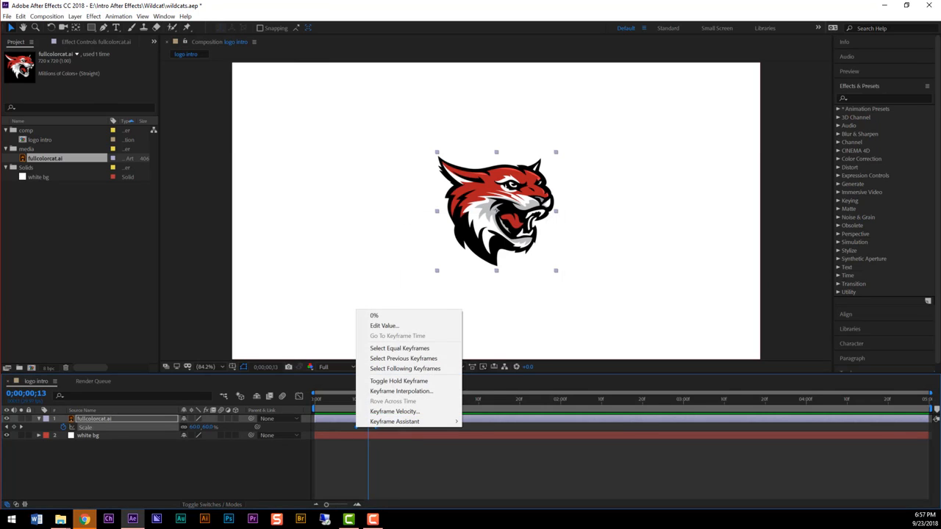
mouse_move(383, 426)
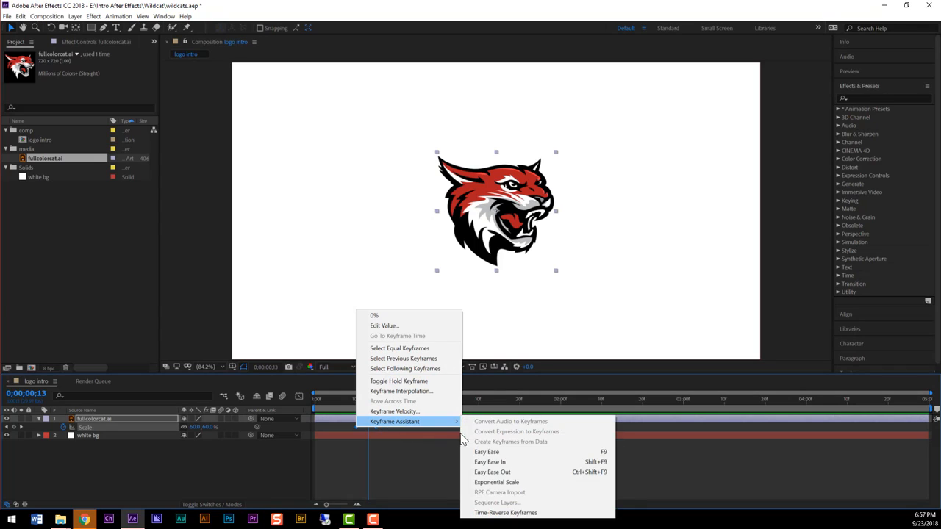
left_click(532, 452)
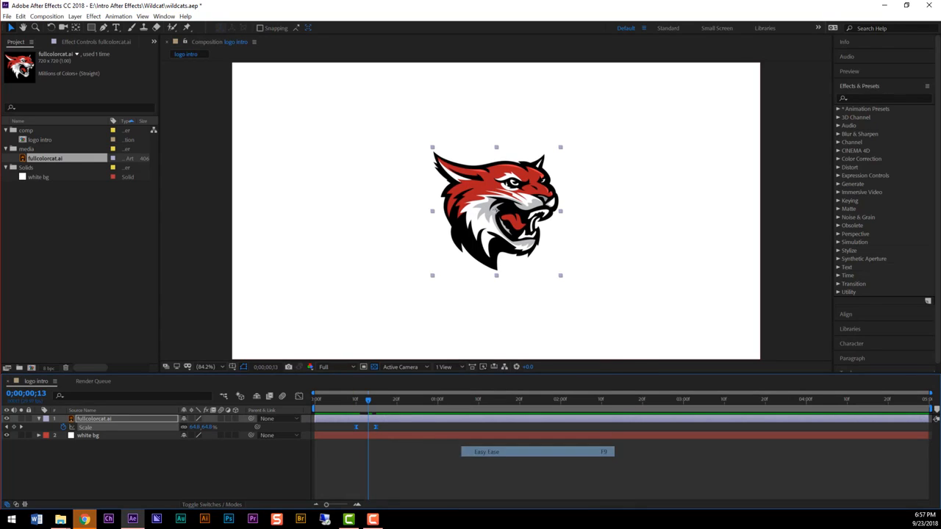
- Play the eased scale animation from the start of the composition and scrub around the last Scale keyframe
left_click_drag(368, 399, 294, 396)
key("space")
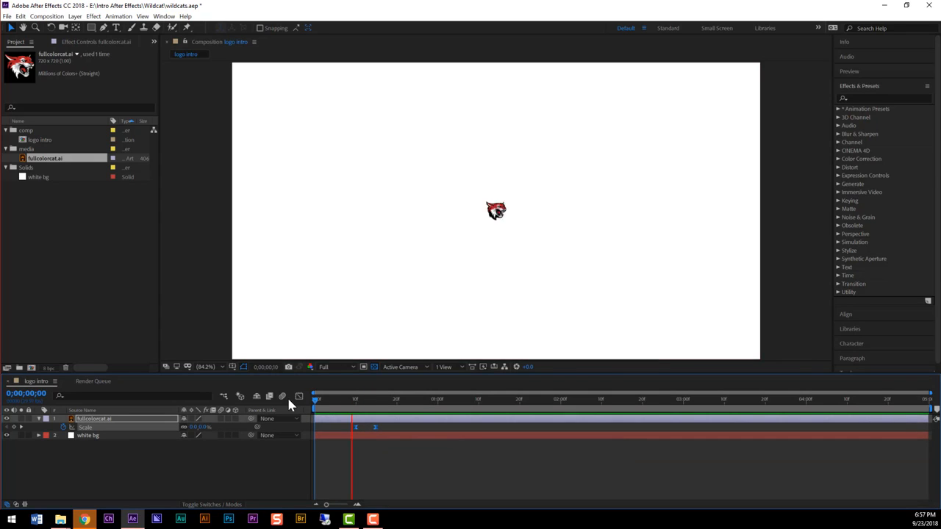
mouse_move(372, 404)
left_mouse_down()
mouse_move(351, 402)
mouse_move(377, 407)
left_mouse_up()
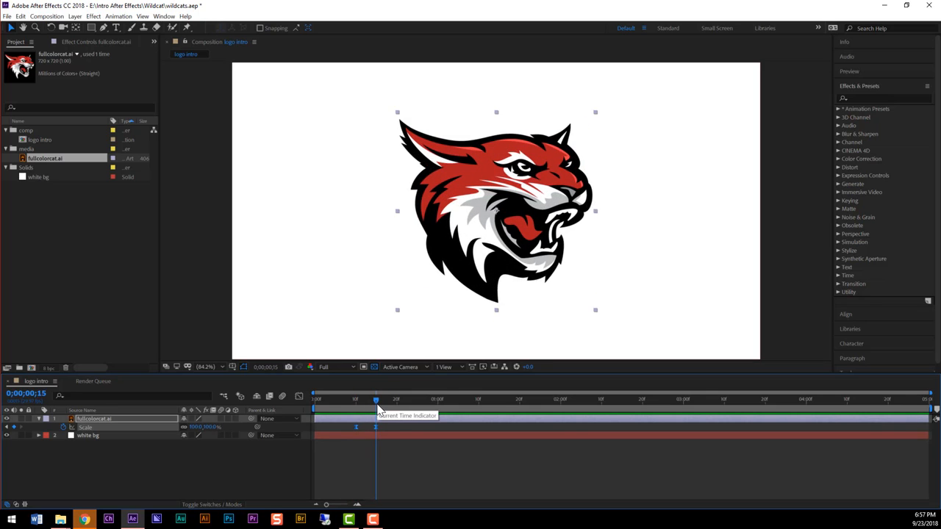
mouse_move(377, 408)
left_mouse_down()
mouse_move(346, 404)
mouse_move(384, 408)
left_mouse_up()
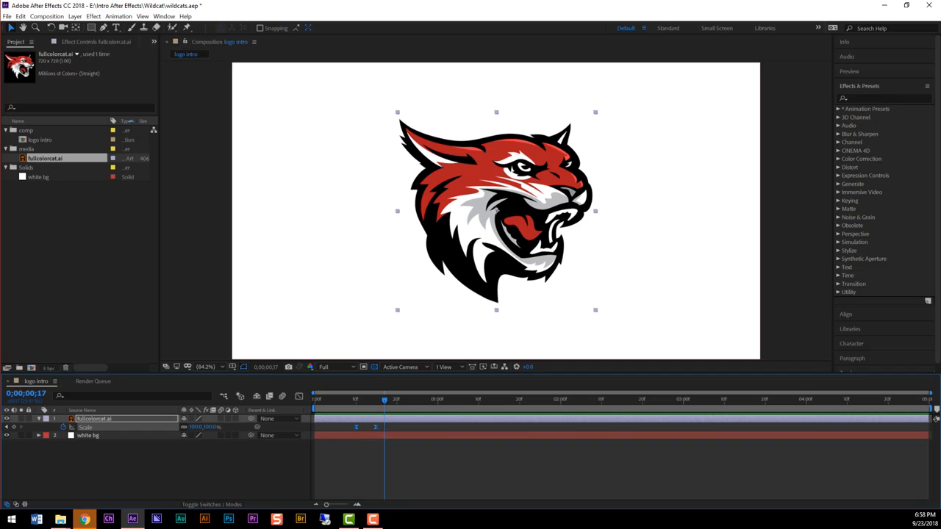
- Enable motion blur for the composition and the fullcolorcat.ai layer, and play the animation from near the start
left_click(284, 397)
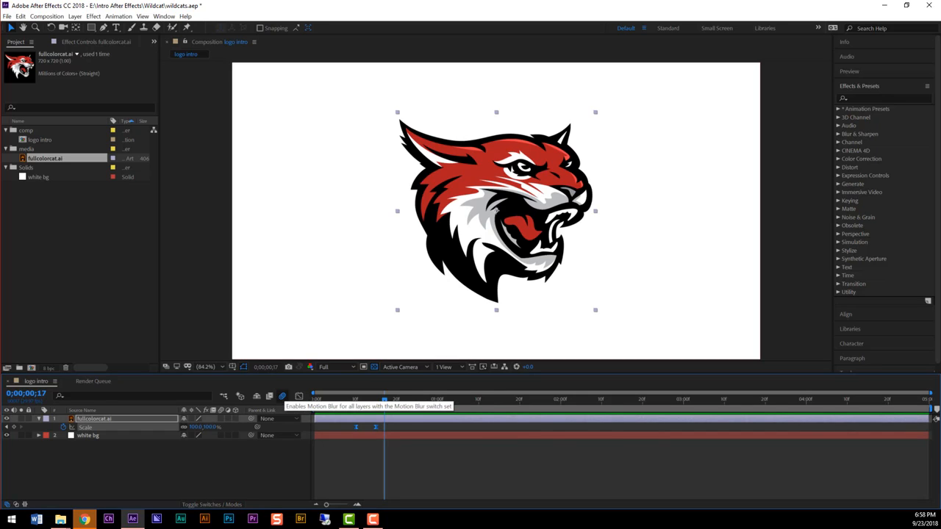
left_click(220, 419)
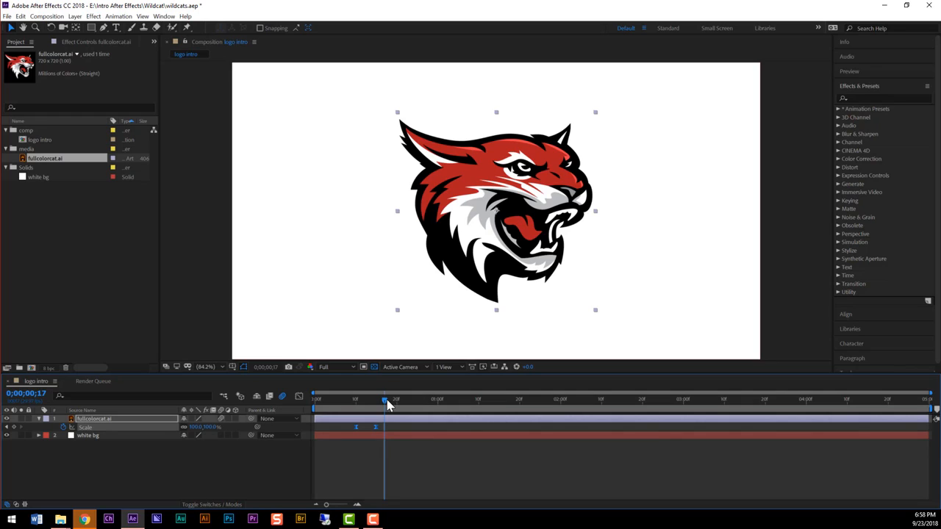
left_click_drag(386, 400, 322, 405)
key("space")
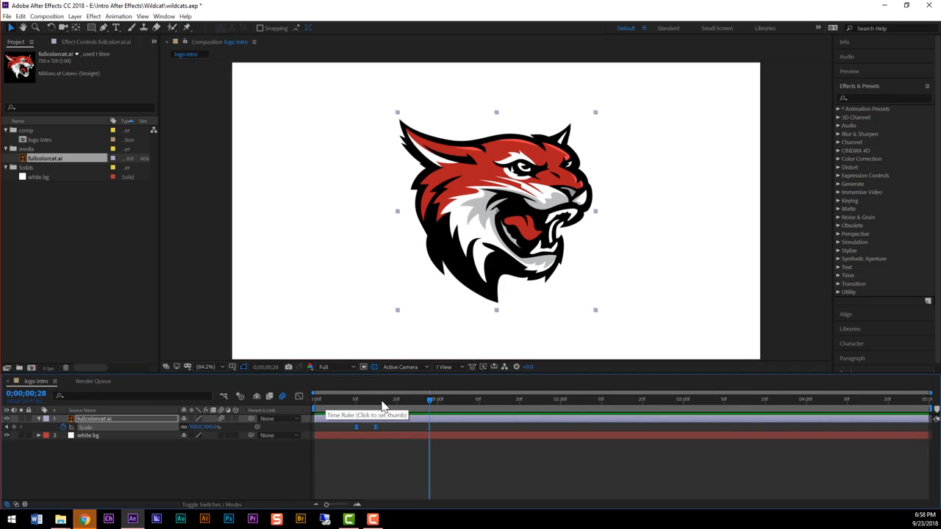
- Save the wildcats.aep project
left_click(7, 16)
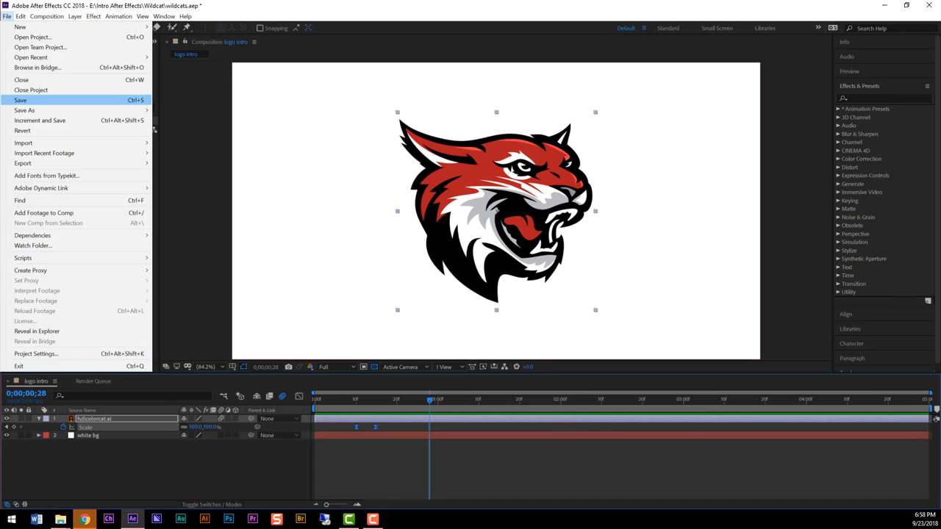
left_click(22, 101)
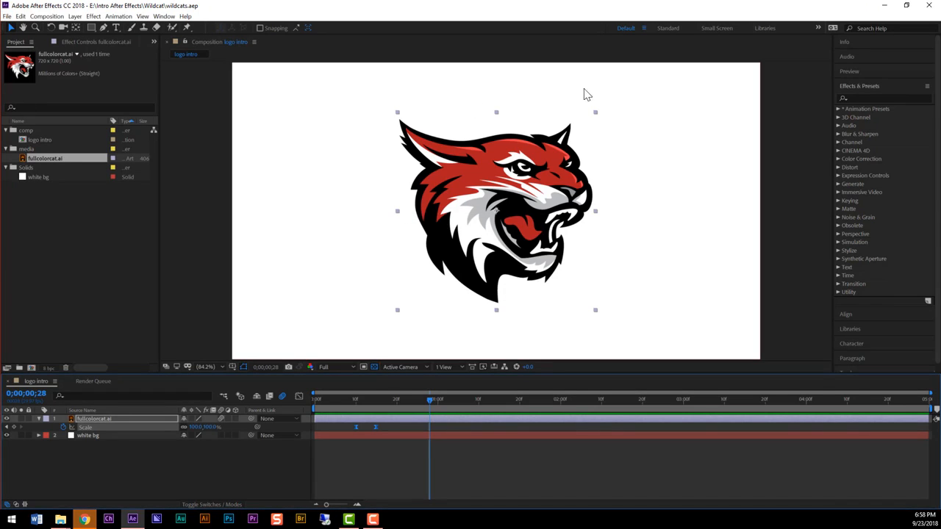